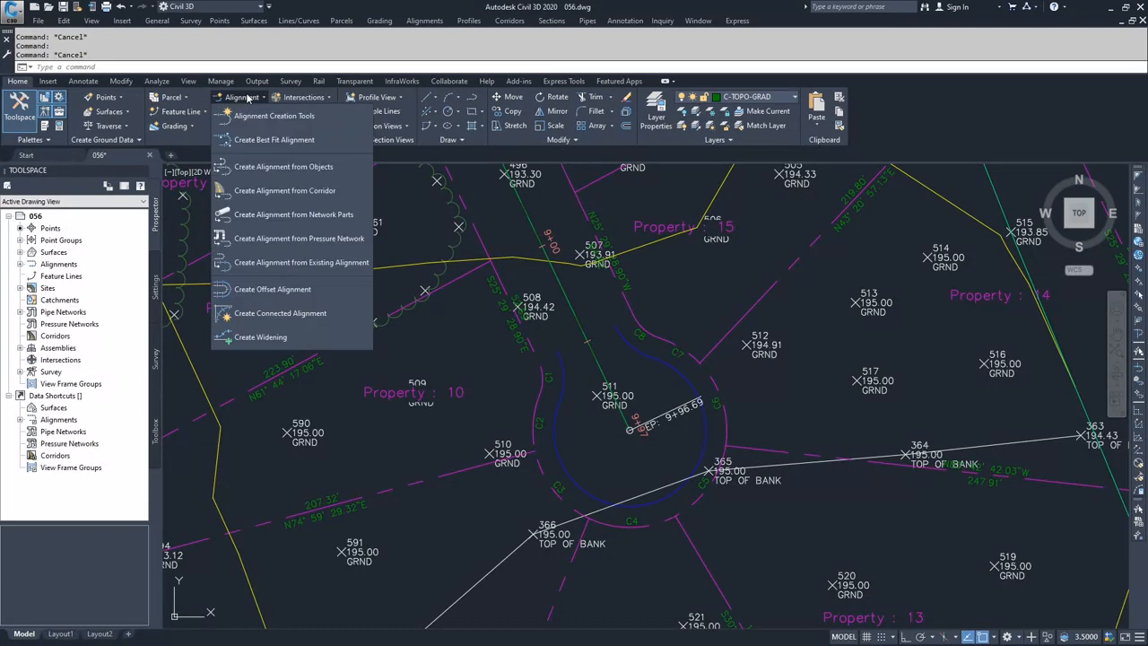
Begin an alignment from objects using the blue cul-de-sac polyline, accepting its direction.
left_click(274, 167)
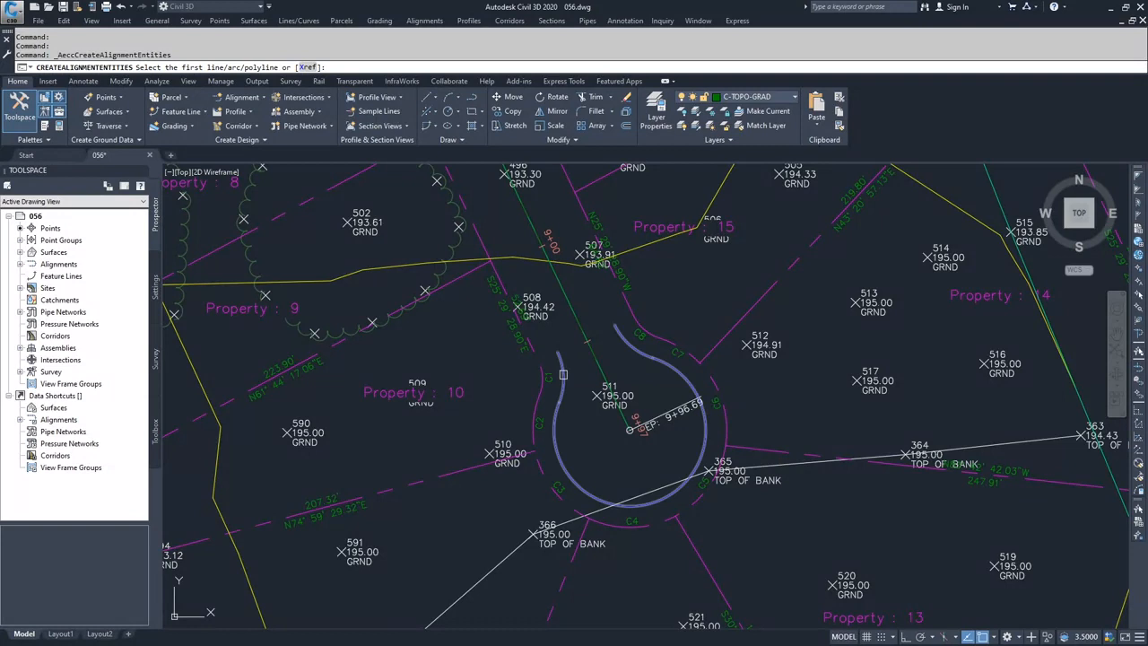
left_click(563, 374)
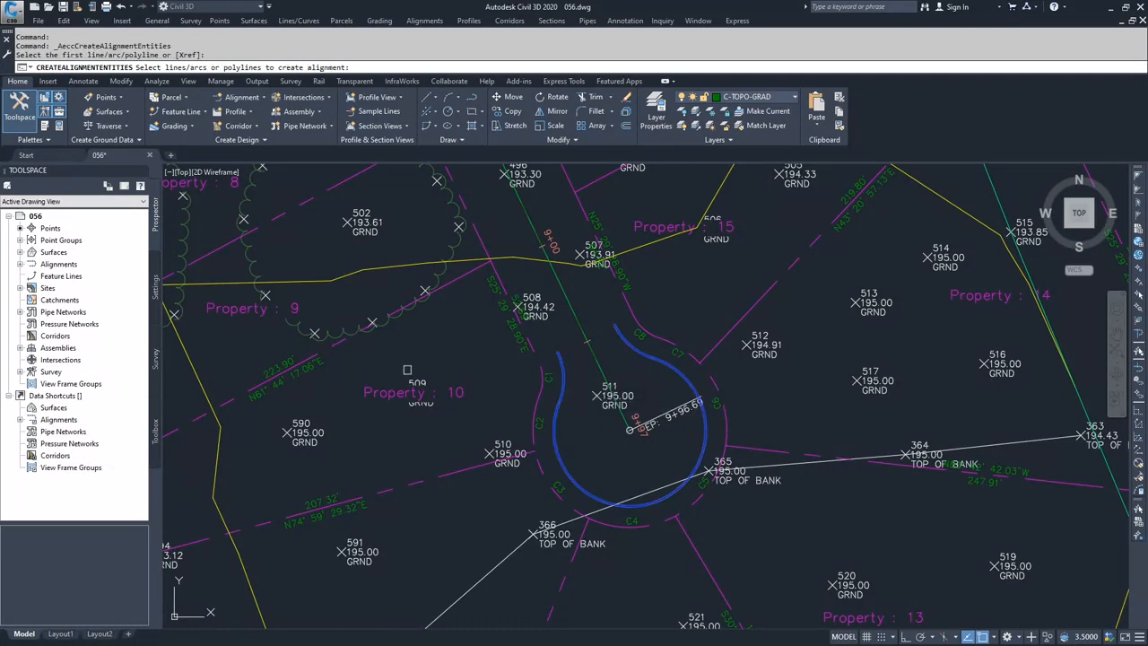
key("Return")
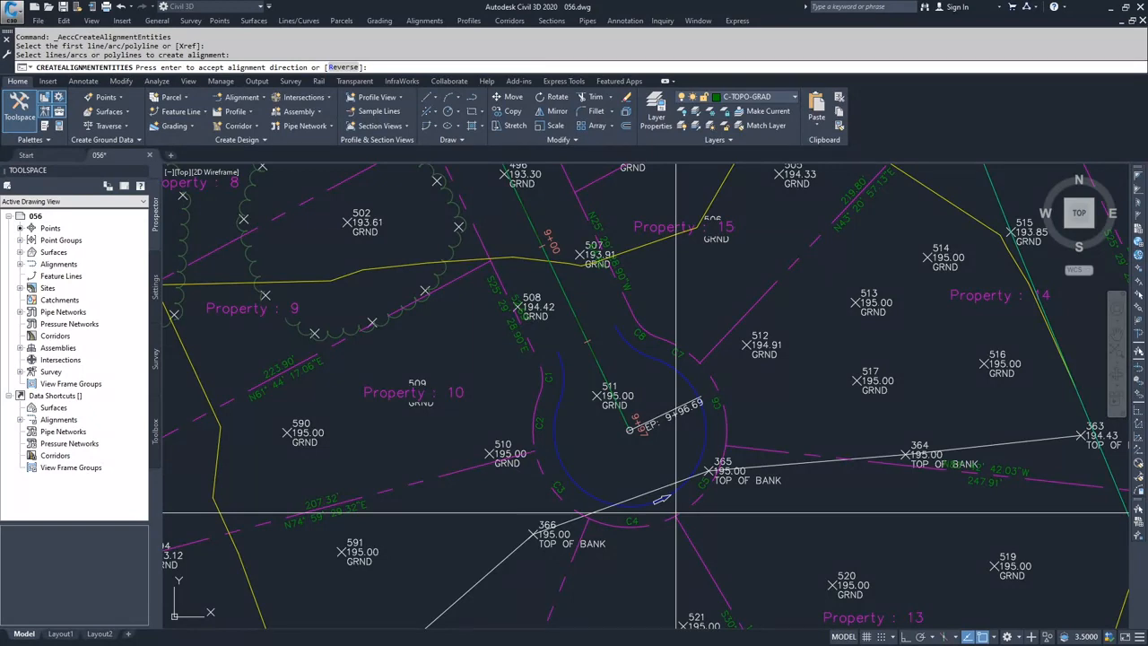
key("Return")
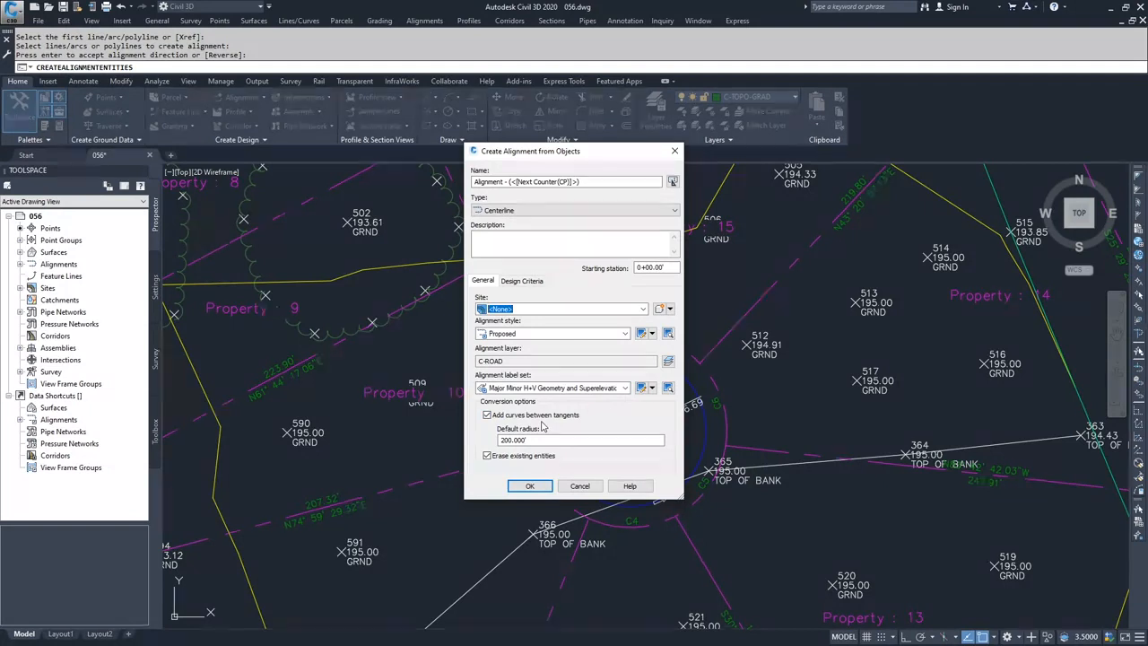
Create the centerline alignment with the Proposed style, without adding curves between tangents, and erase the source entities.
left_click(518, 439)
left_click(487, 416)
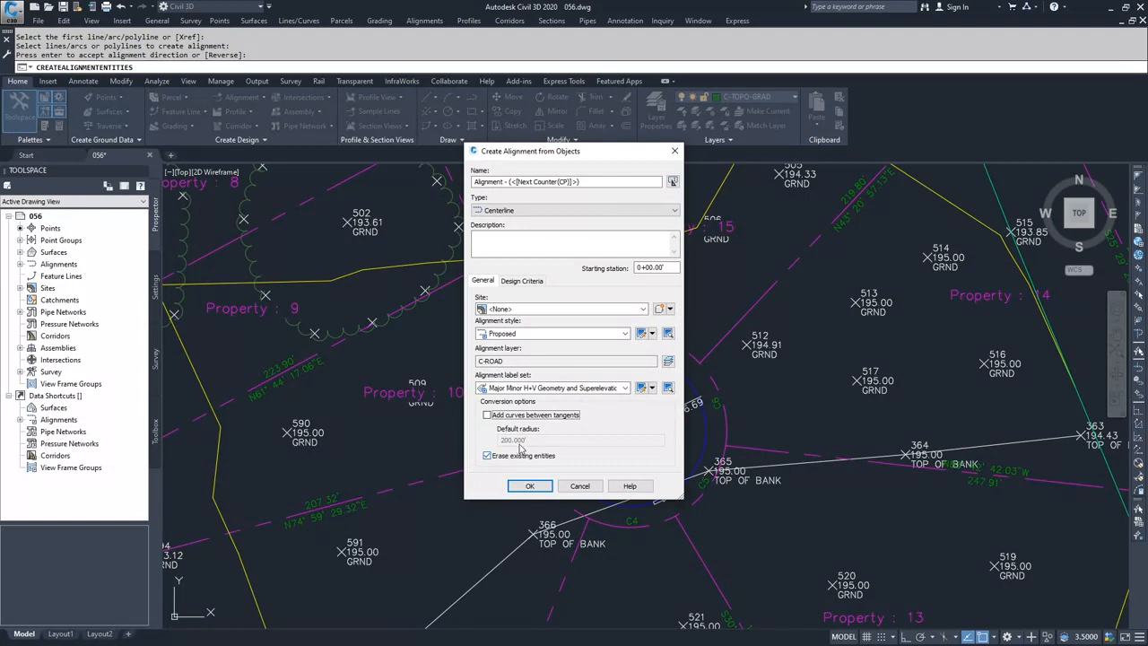
left_click(522, 283)
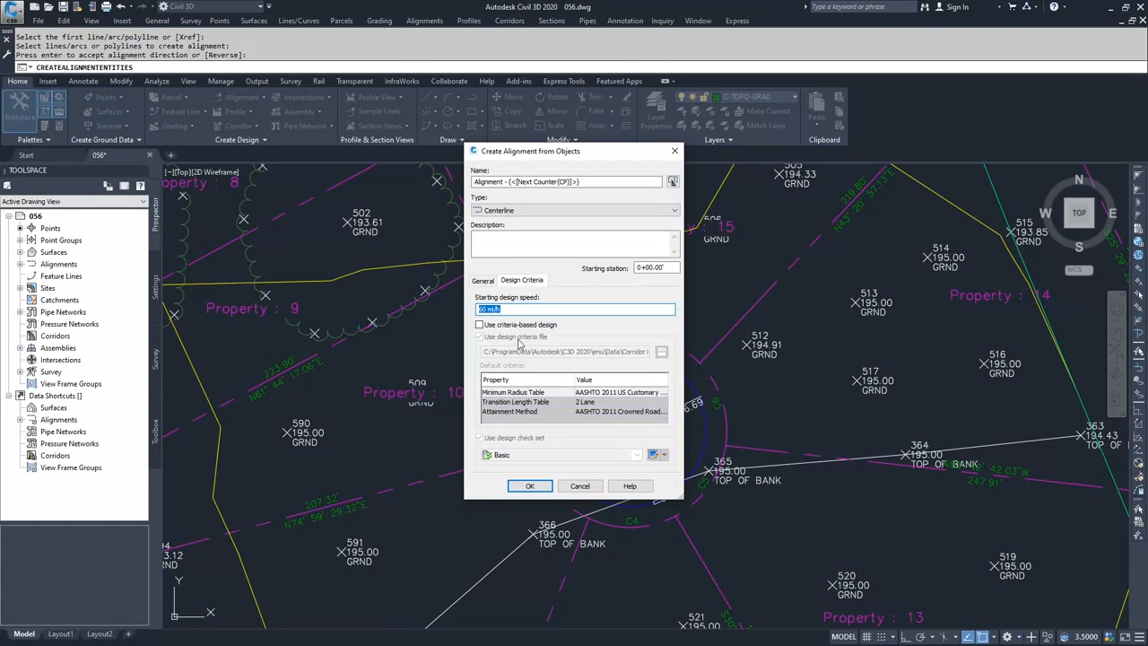
left_click(484, 281)
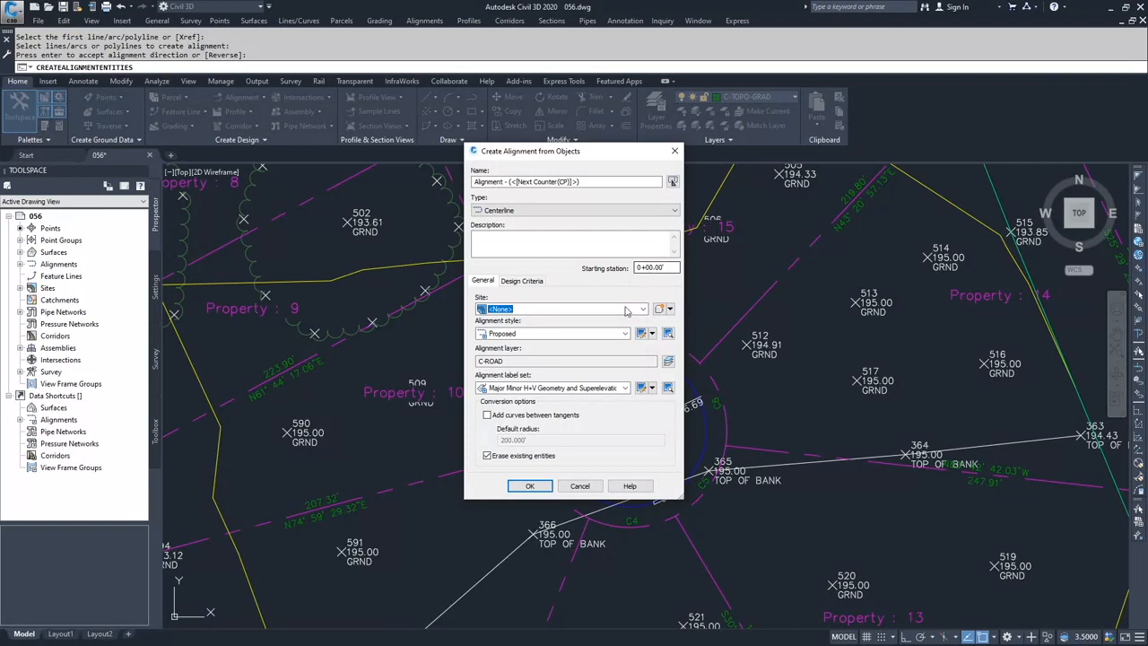
left_click(531, 486)
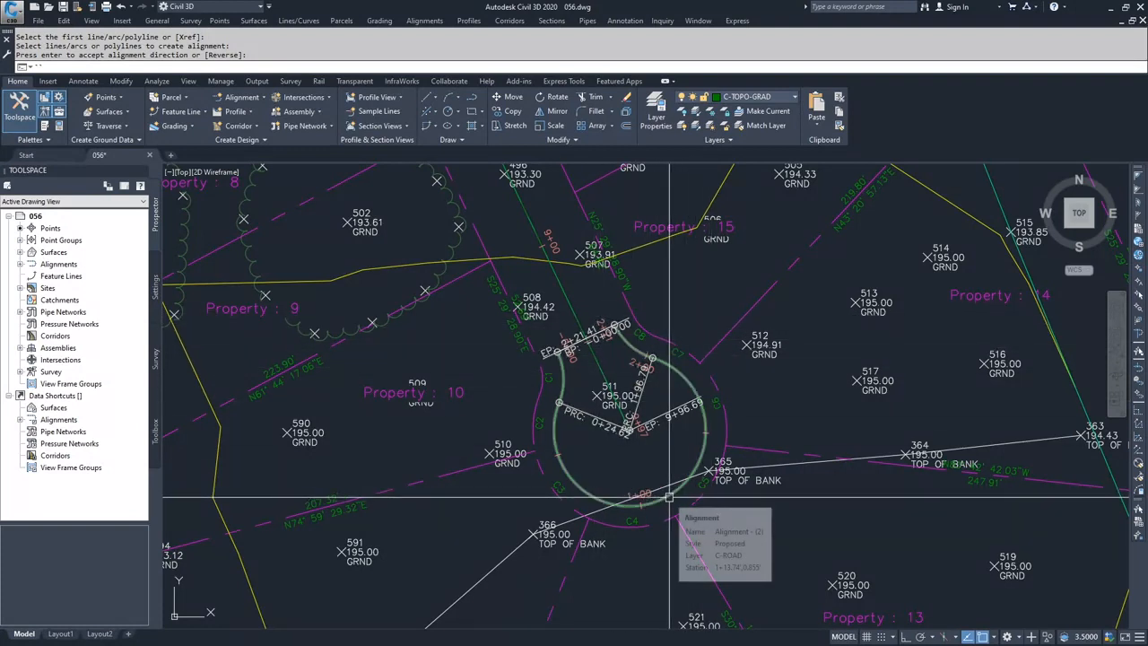
key("Escape")
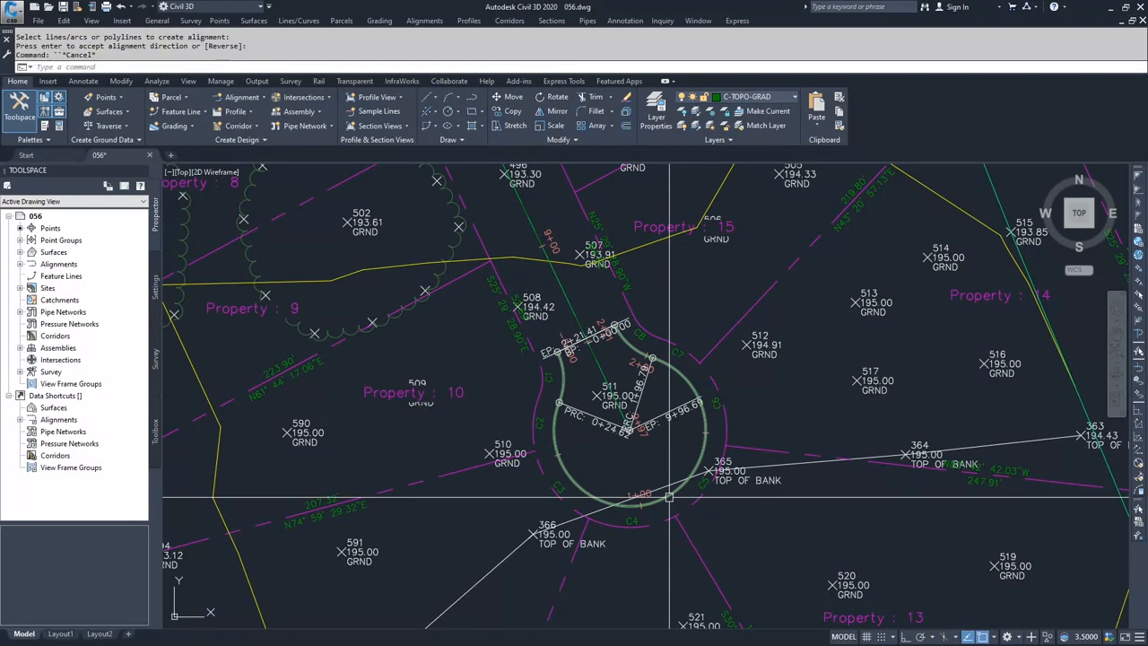
Try to reverse the direction of the cul-de-sac alignment.
left_click(668, 496)
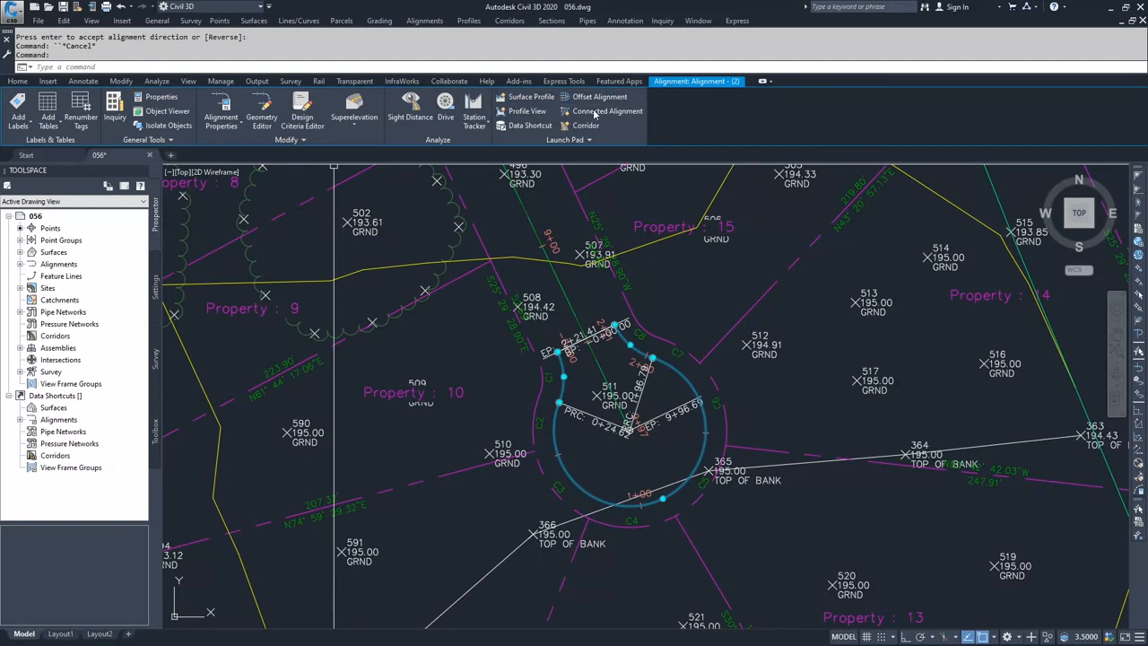
left_click(303, 141)
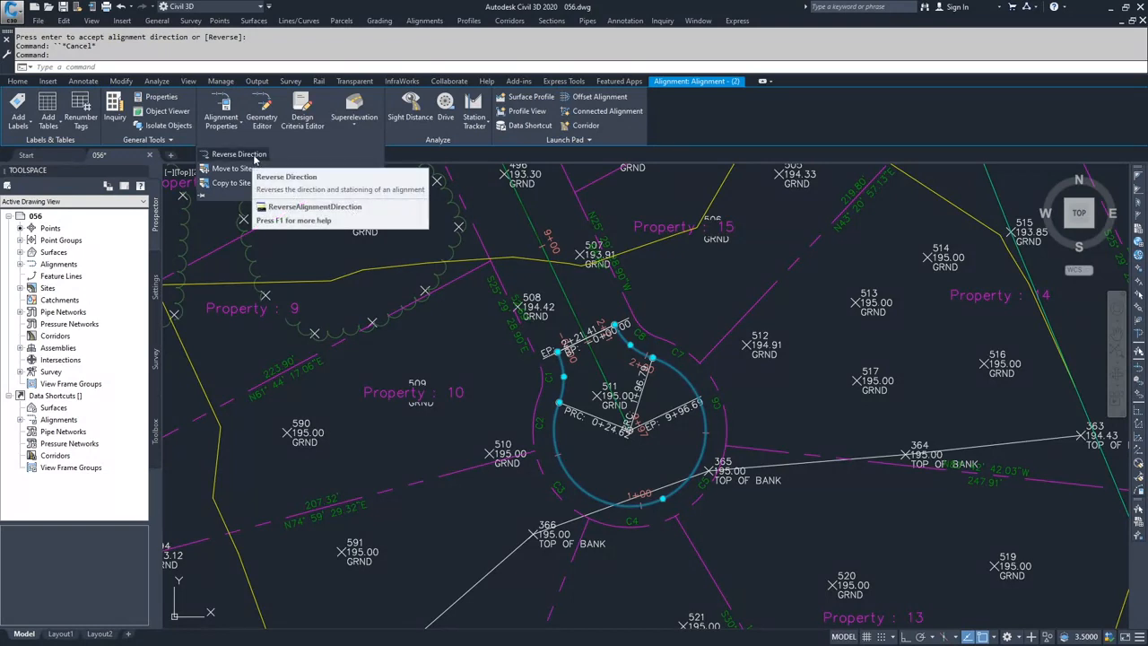
left_click(237, 155)
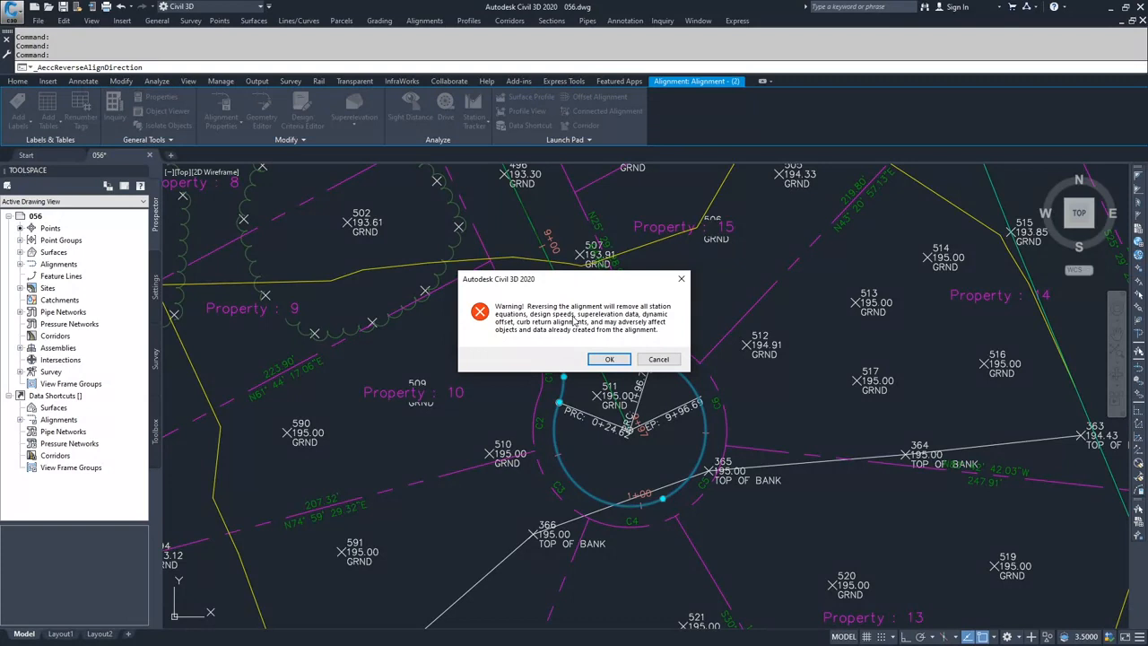
left_click(681, 281)
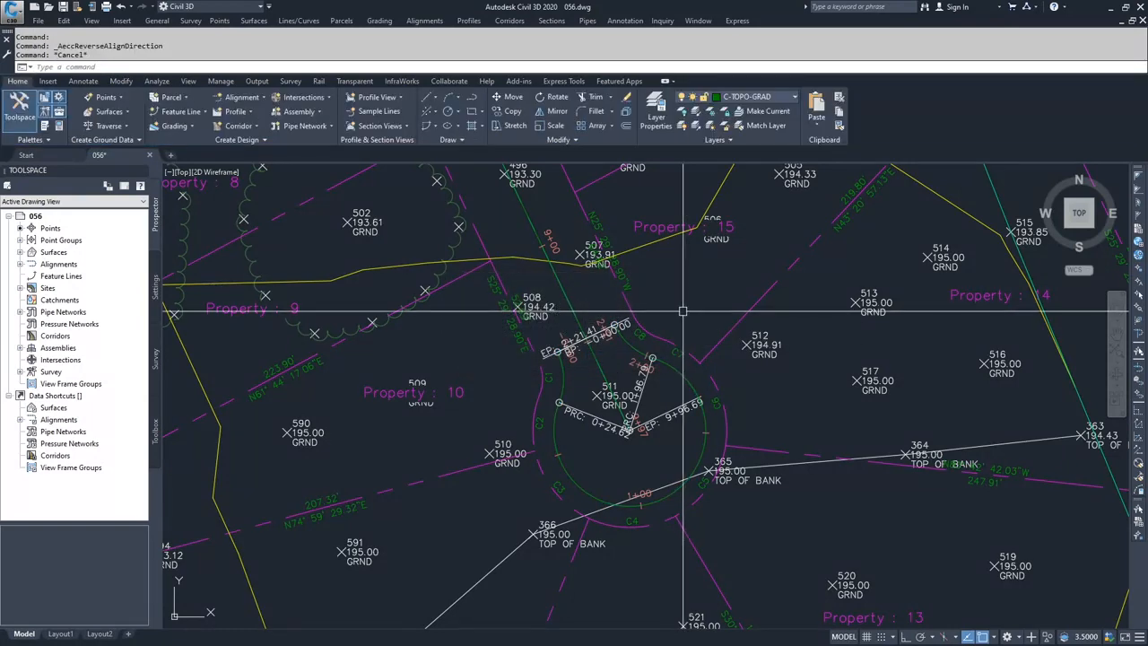
Try to move the tangent intersection point of the road centerline's curve beside Property 5.
mouse_move(681, 312)
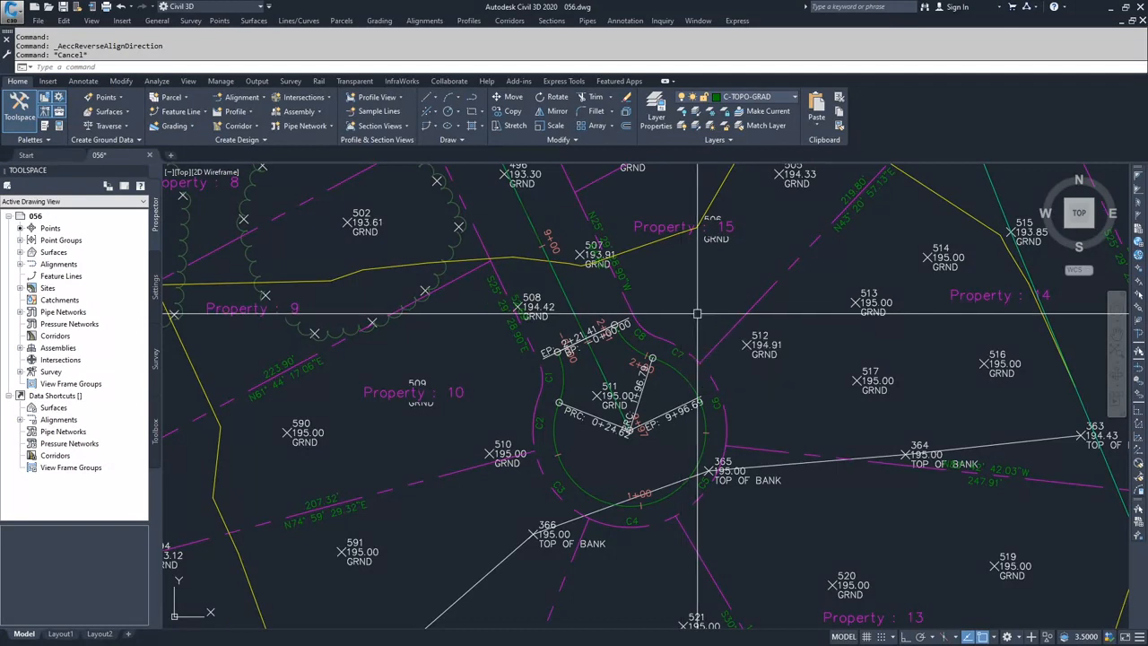
left_click(556, 375)
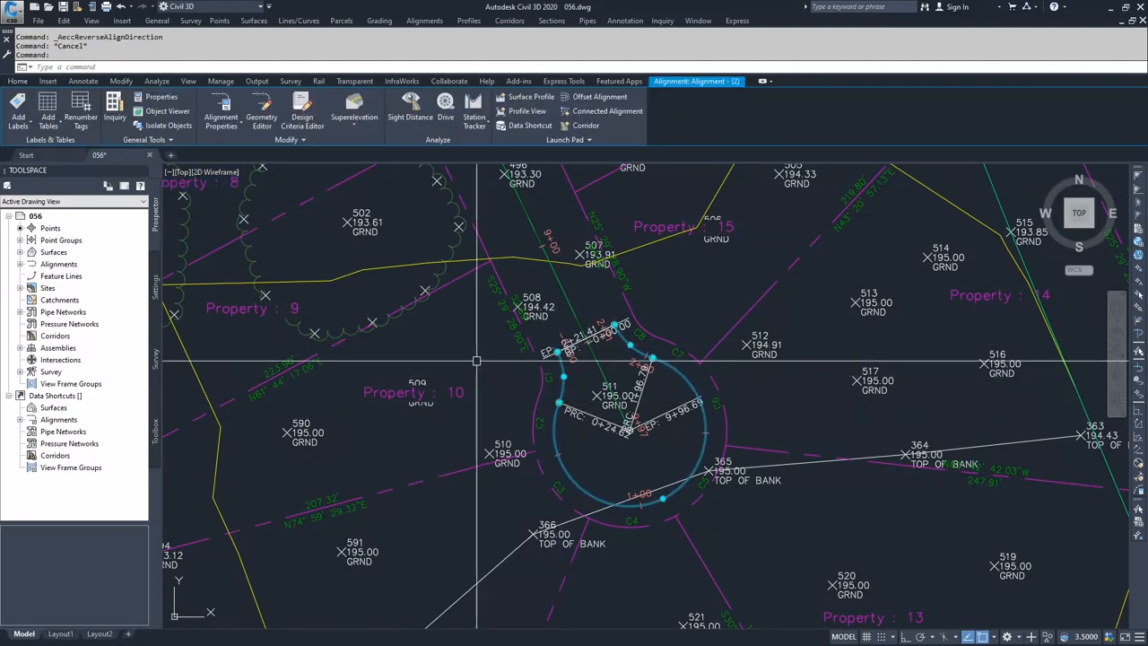
scroll(500, 337, "down", 4)
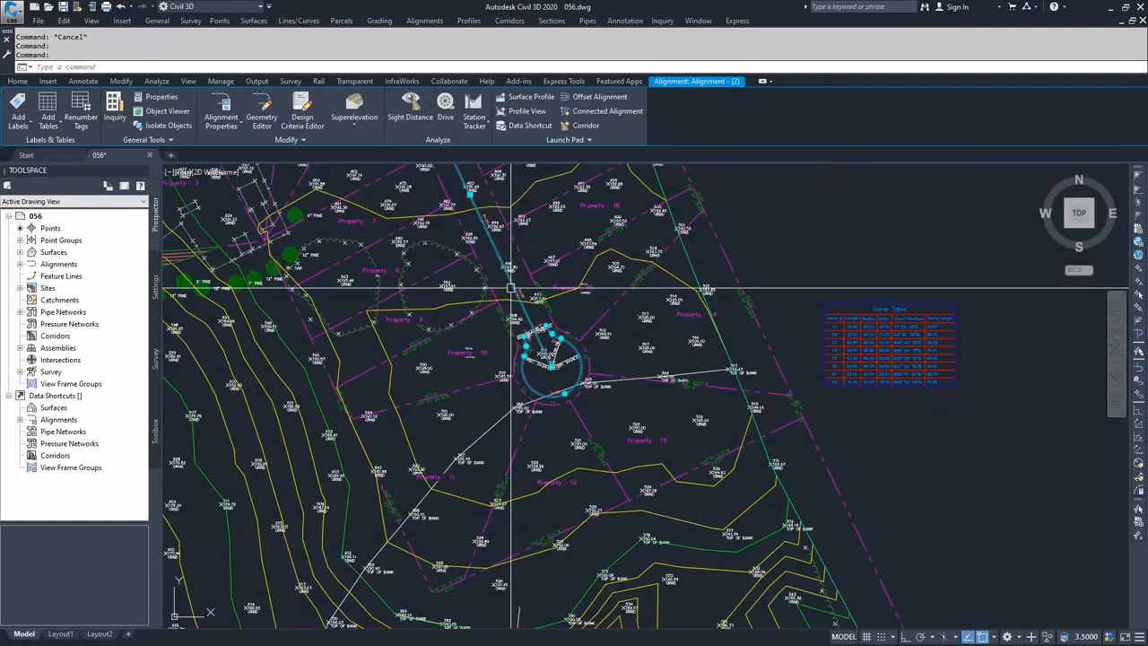
middle_click_drag(455, 272, 518, 398)
middle_click_drag(462, 307, 514, 414)
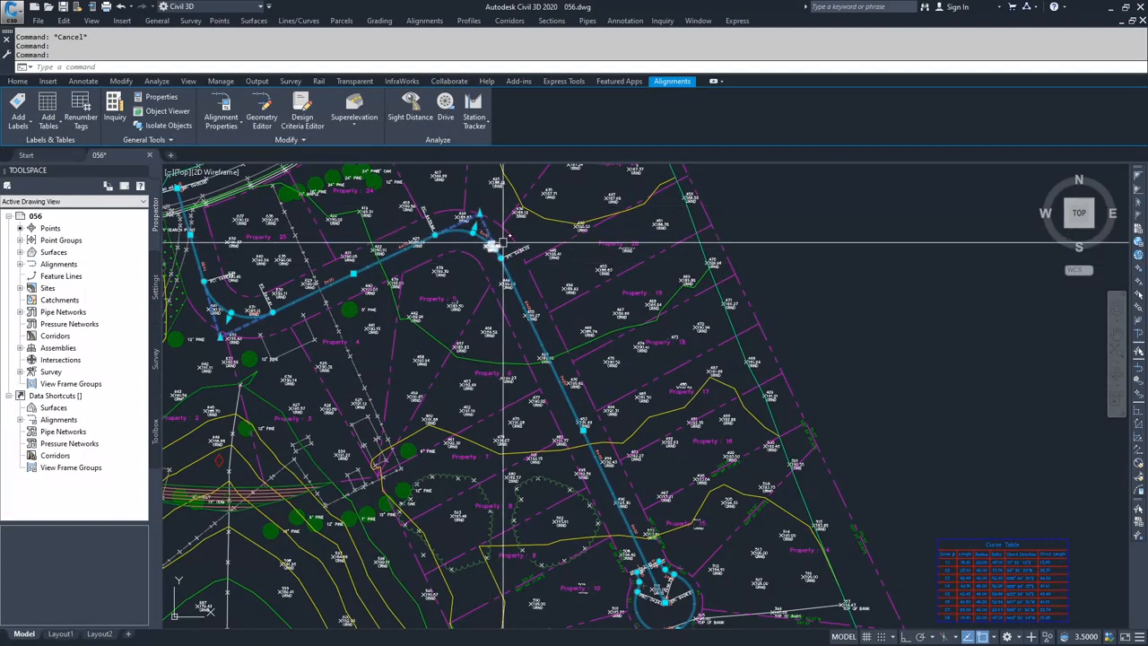
scroll(507, 260, "up", 4)
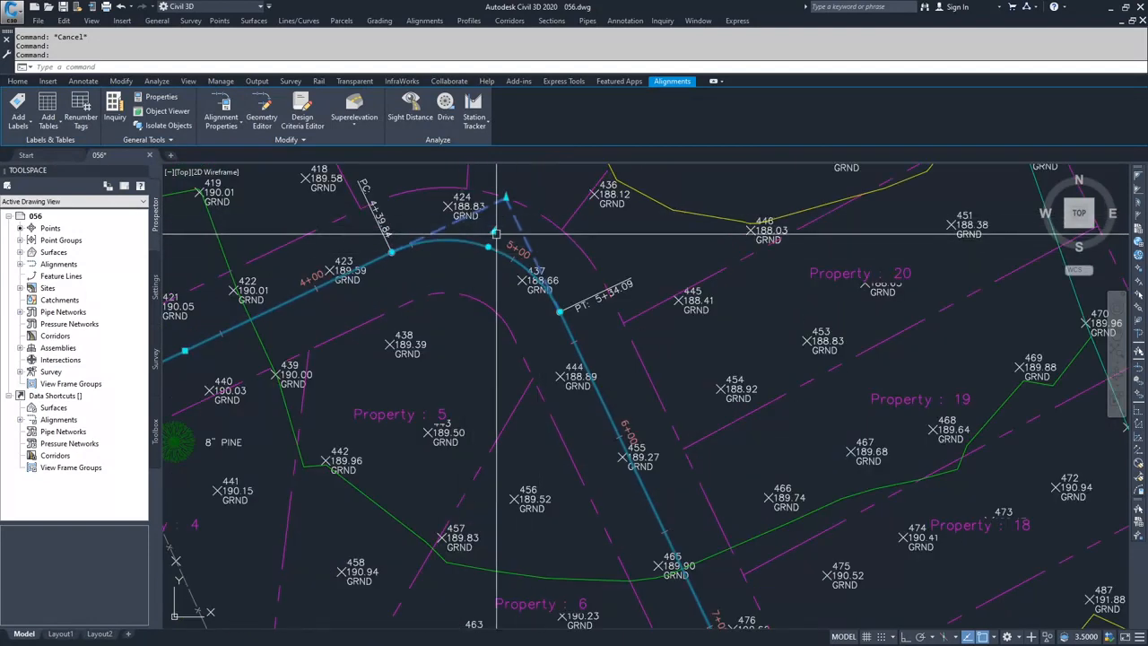
left_click(505, 197)
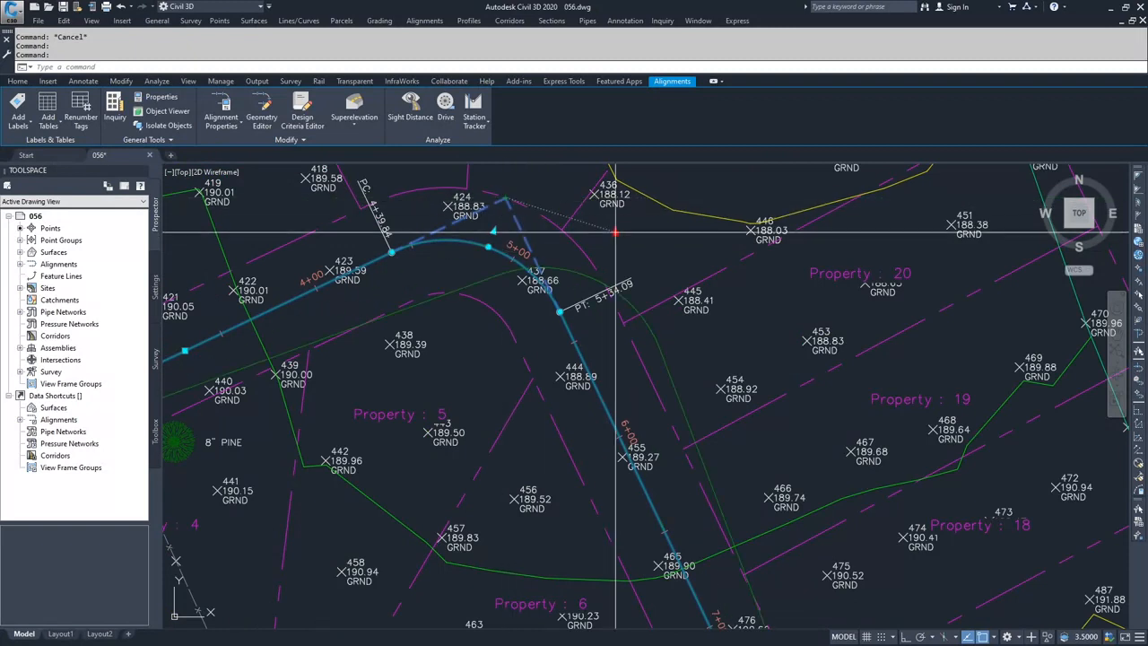
key("Escape")
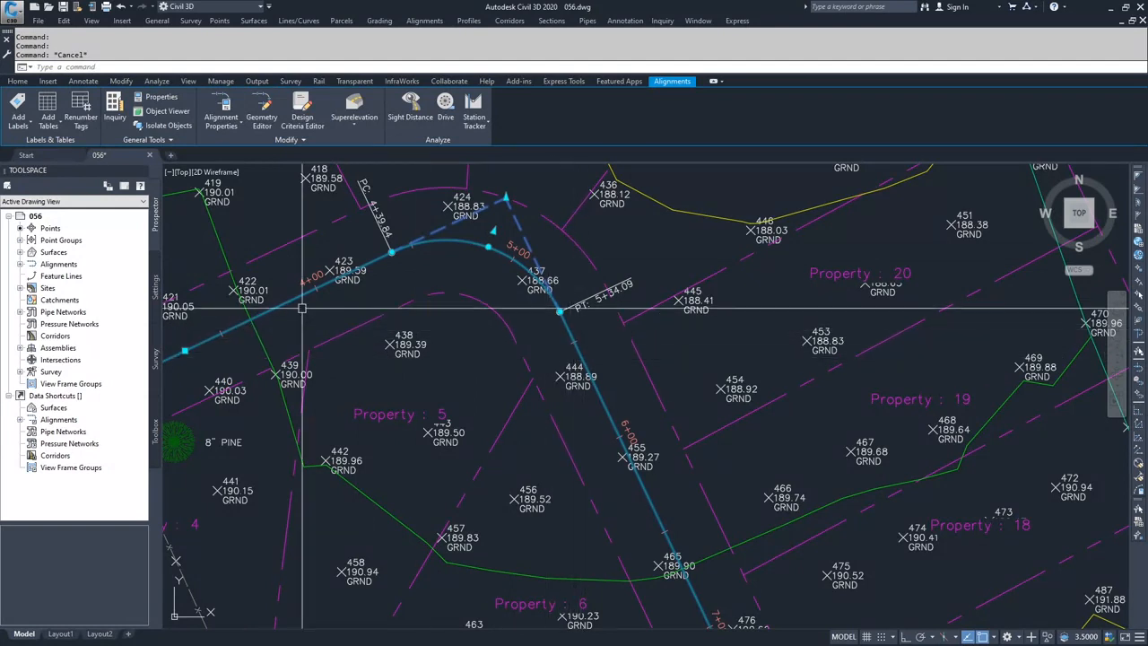
left_click(506, 198)
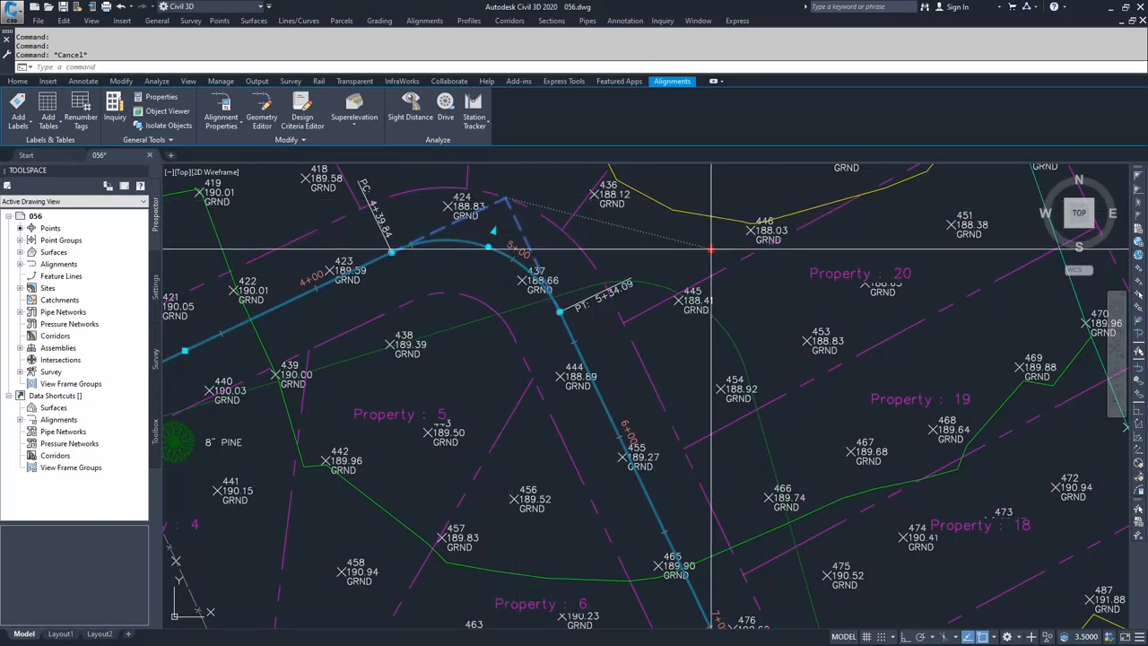
scroll(705, 333, "down", 3)
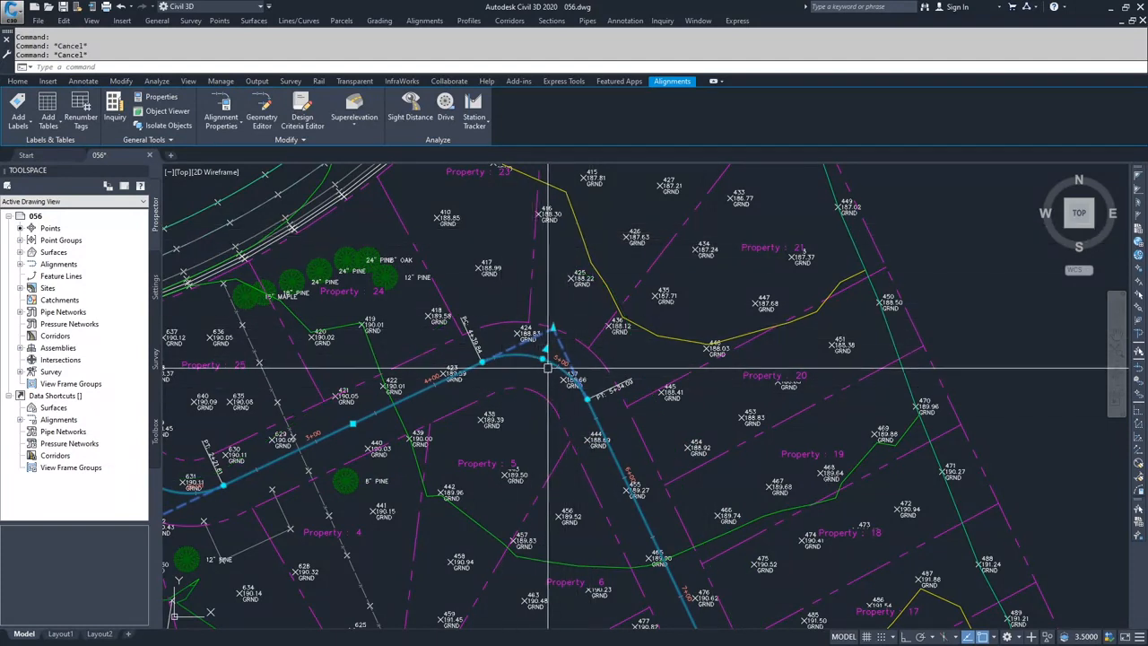
Try to reshape the same road curve by stretching its tangency end point and its curve midpoint.
left_click(587, 399)
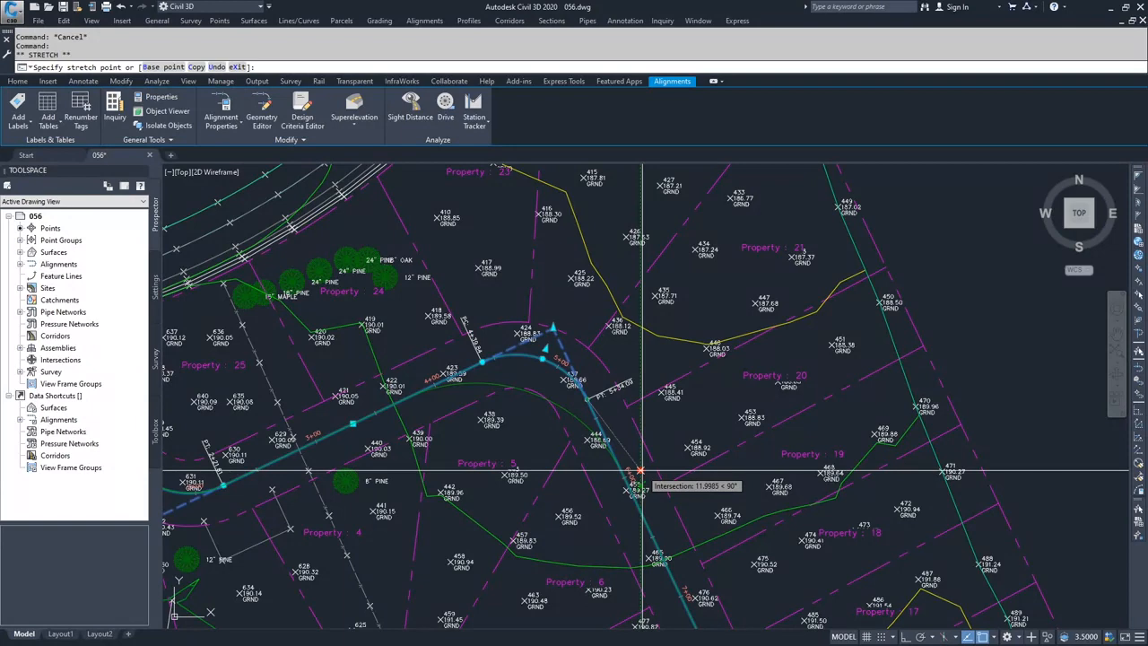
scroll(541, 364, "up", 6)
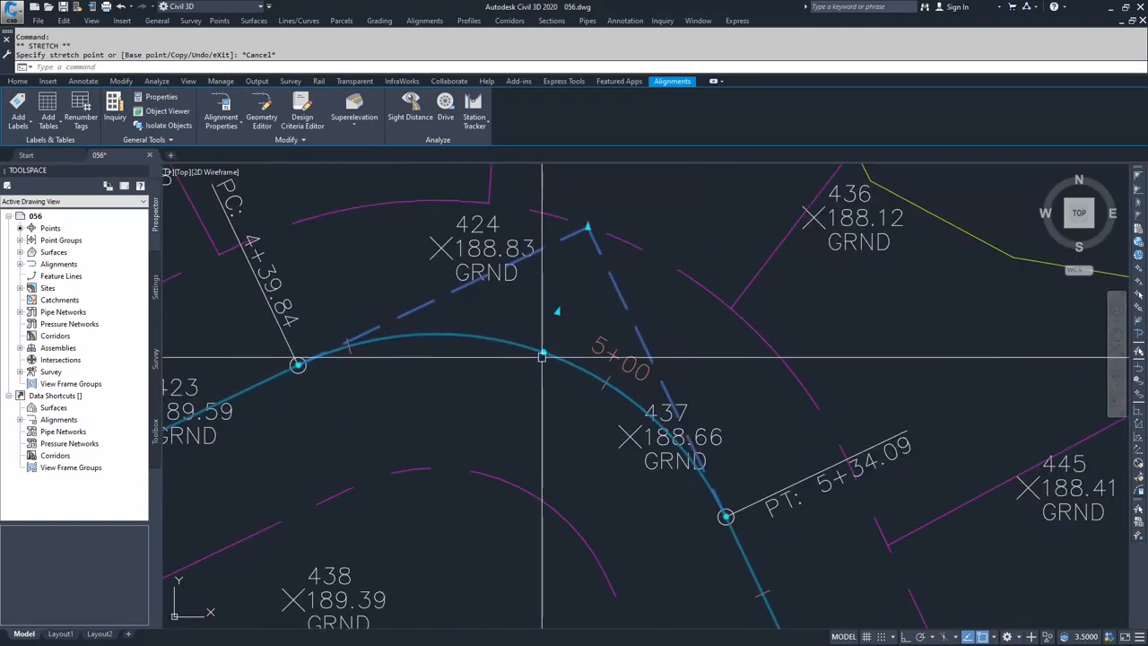
scroll(520, 410, "down", 2)
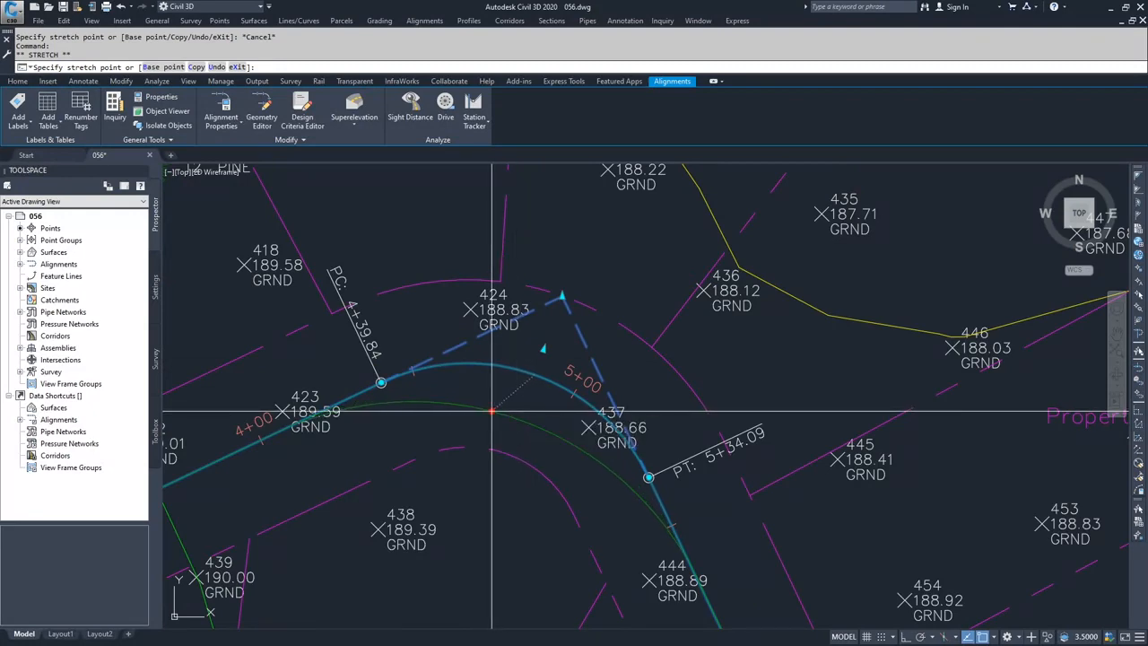
scroll(538, 421, "down", 6)
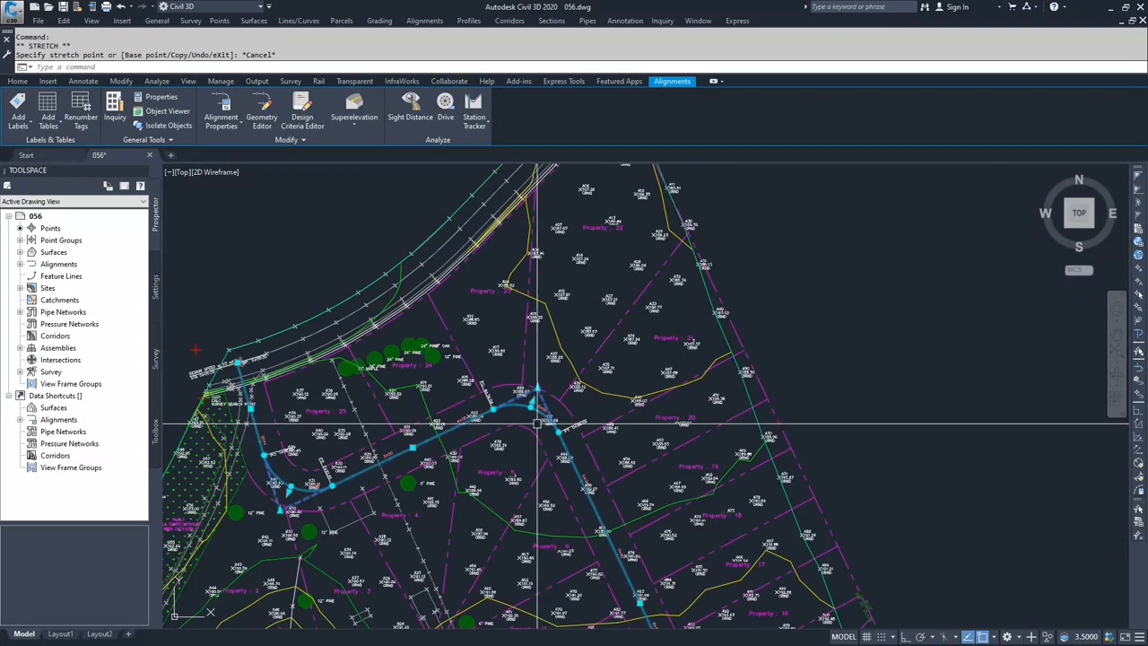
key("Escape")
Try stretching the cul-de-sac alignment's first reverse curve point towards Property 10, and undo that grip edit.
middle_click_drag(538, 433, 525, 324)
scroll(525, 324, "down", 2)
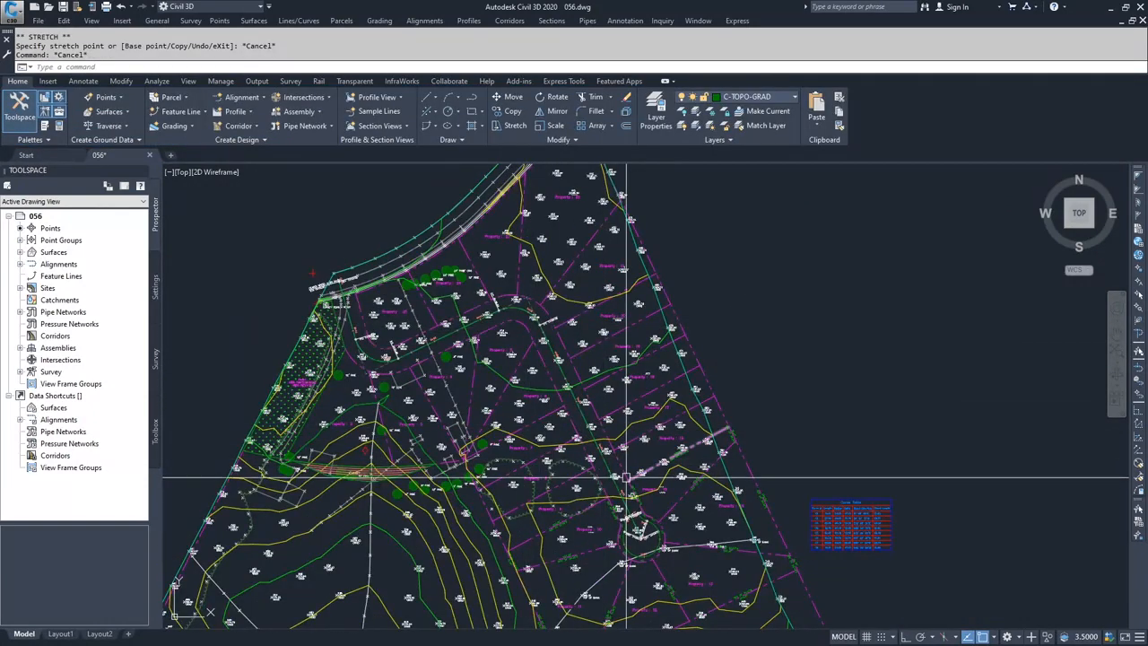
scroll(619, 533, "up", 8)
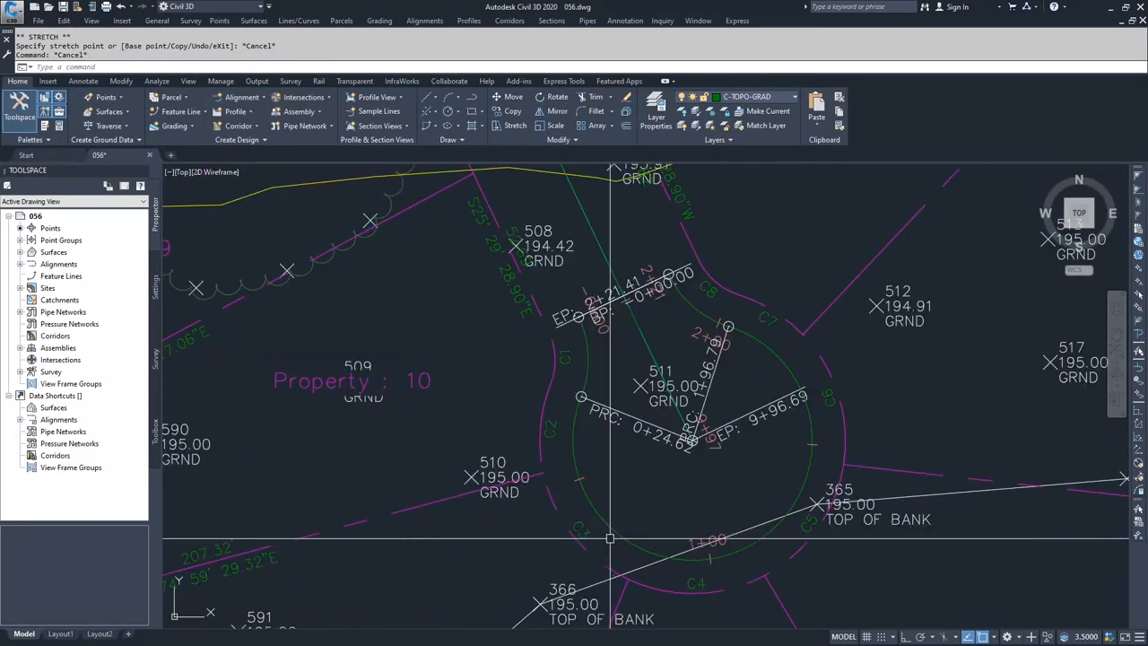
left_click(611, 536)
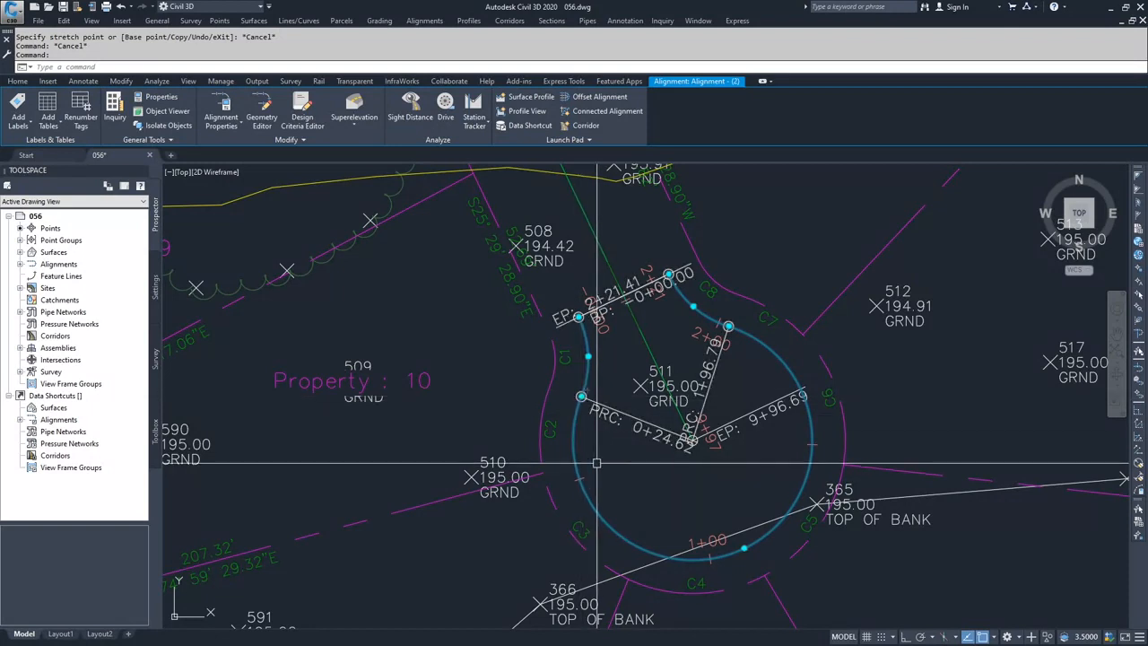
left_click(582, 396)
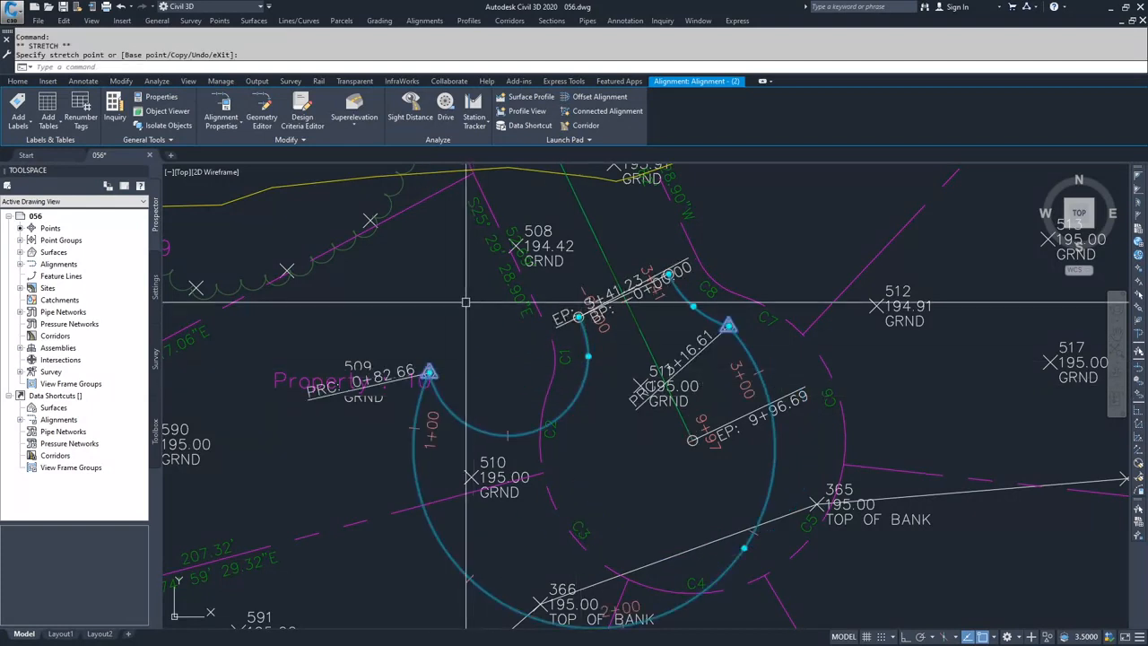
left_click(430, 374)
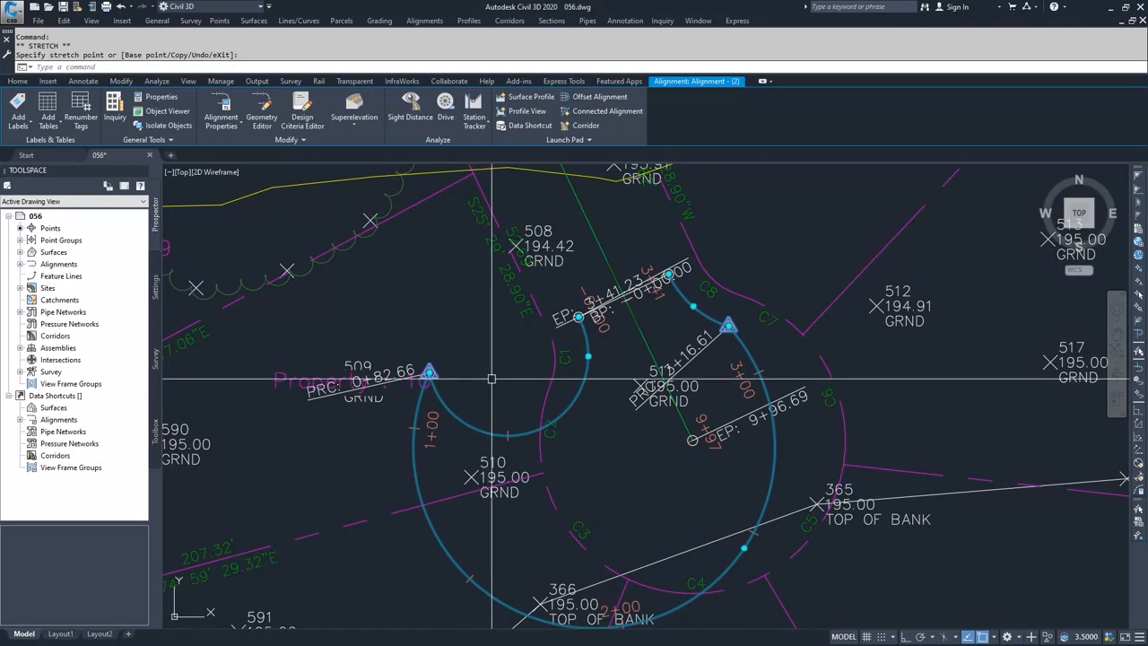
key("ctrl+z")
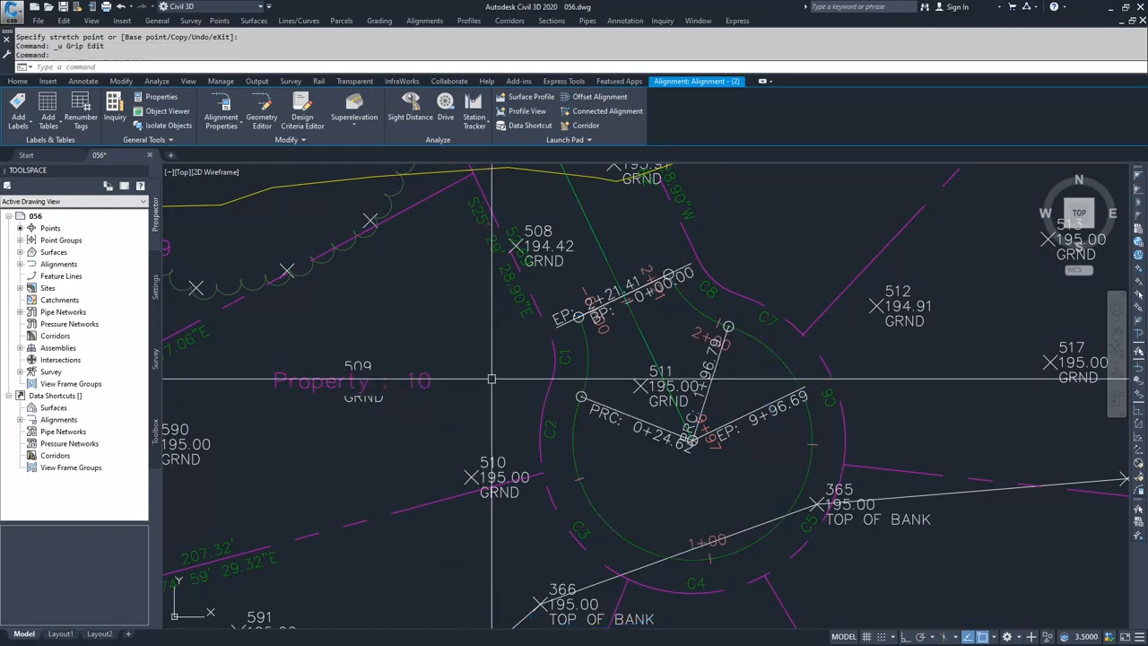
key("Escape")
scroll(496, 380, "down", 2)
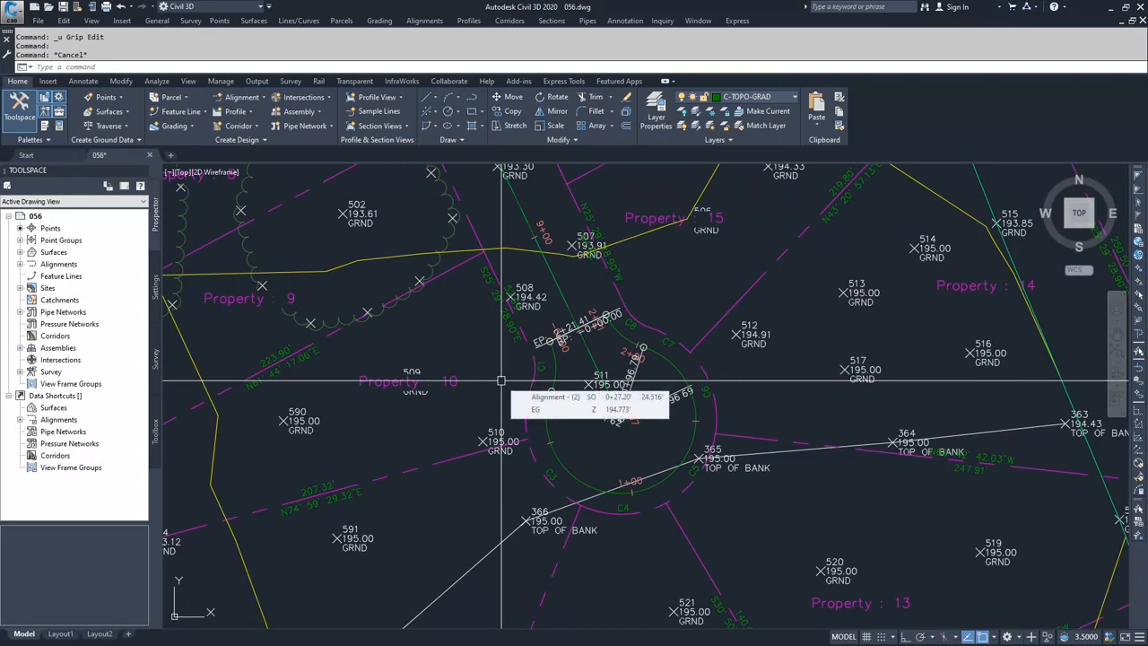
scroll(501, 382, "down", 2)
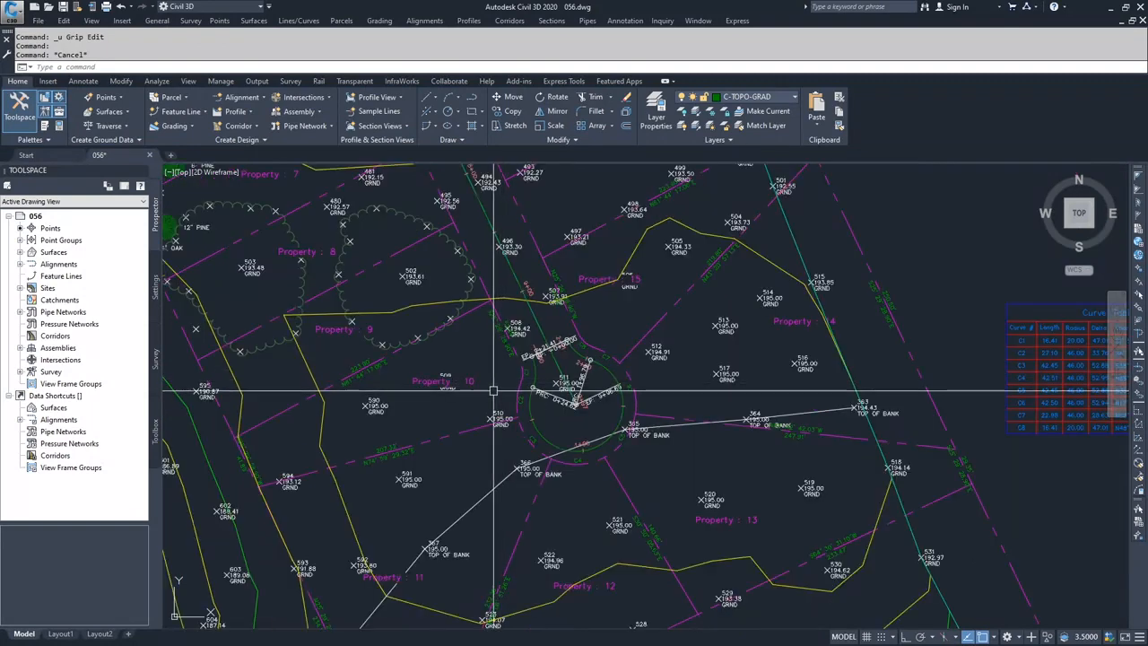
middle_click_drag(439, 333, 559, 494)
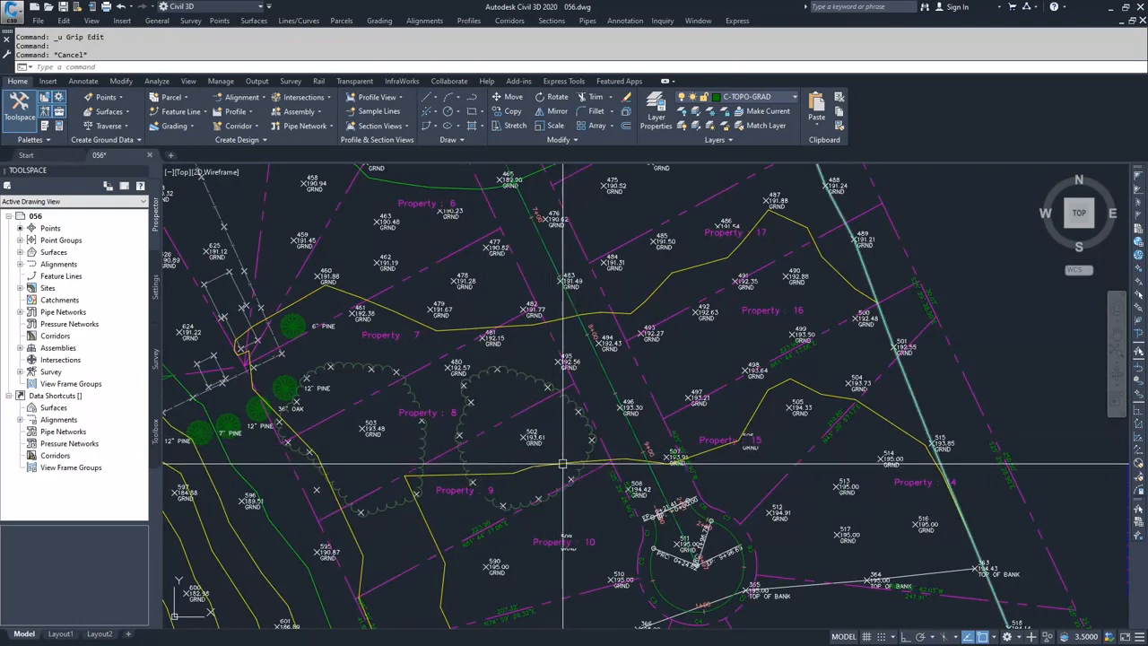
mouse_move(526, 440)
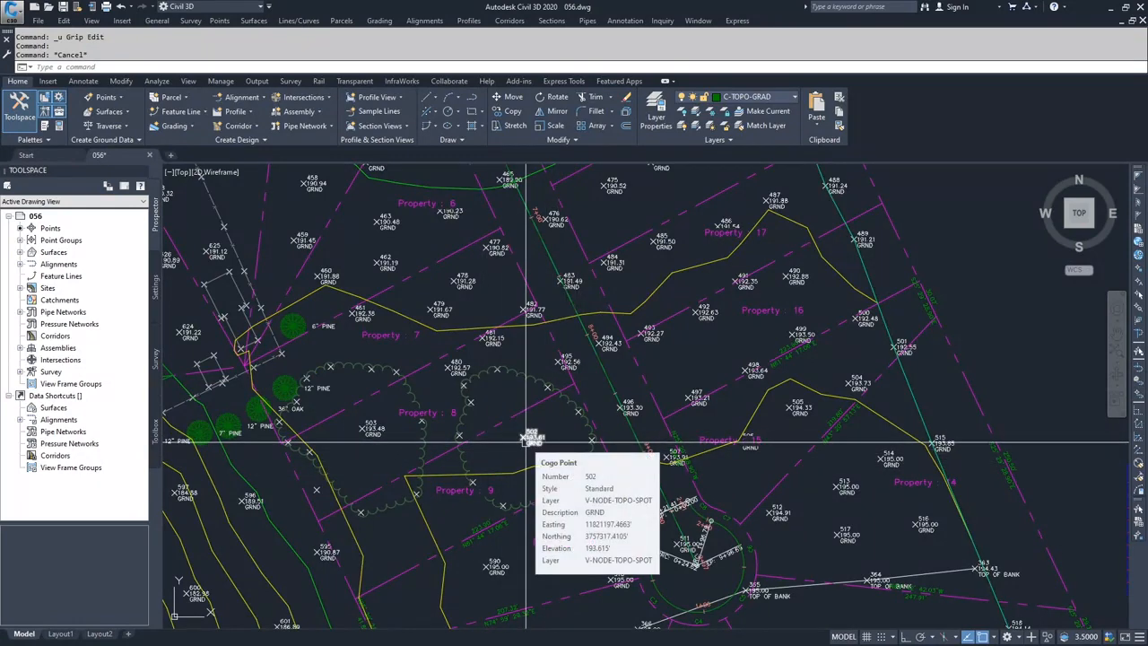
scroll(527, 441, "down", 5)
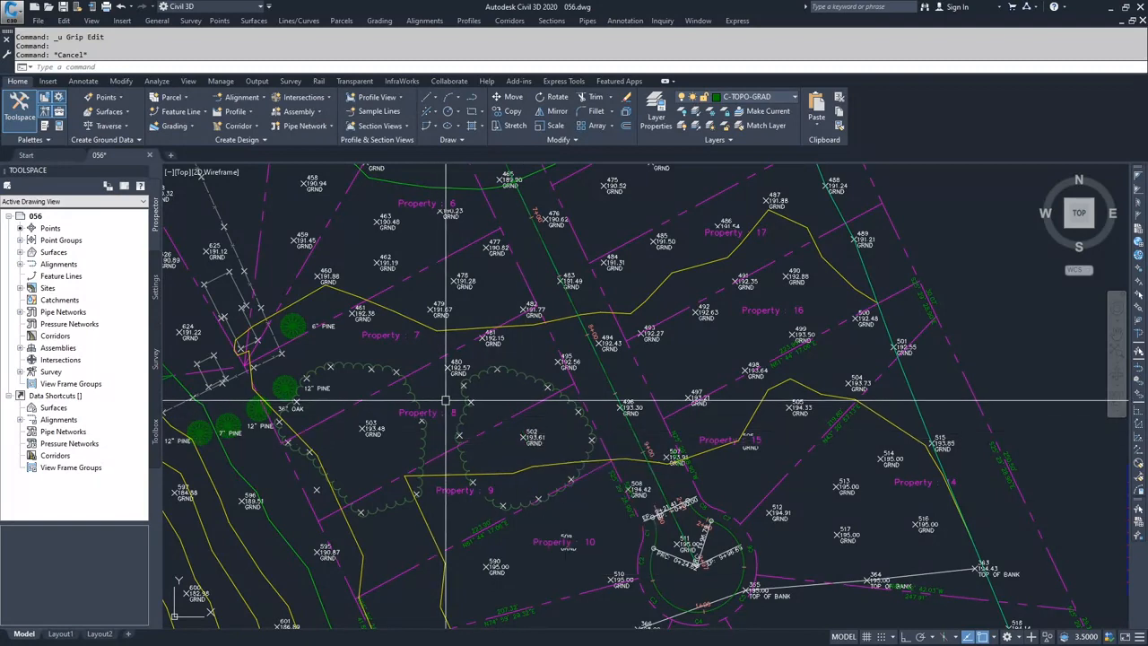
middle_click_drag(608, 498, 574, 388)
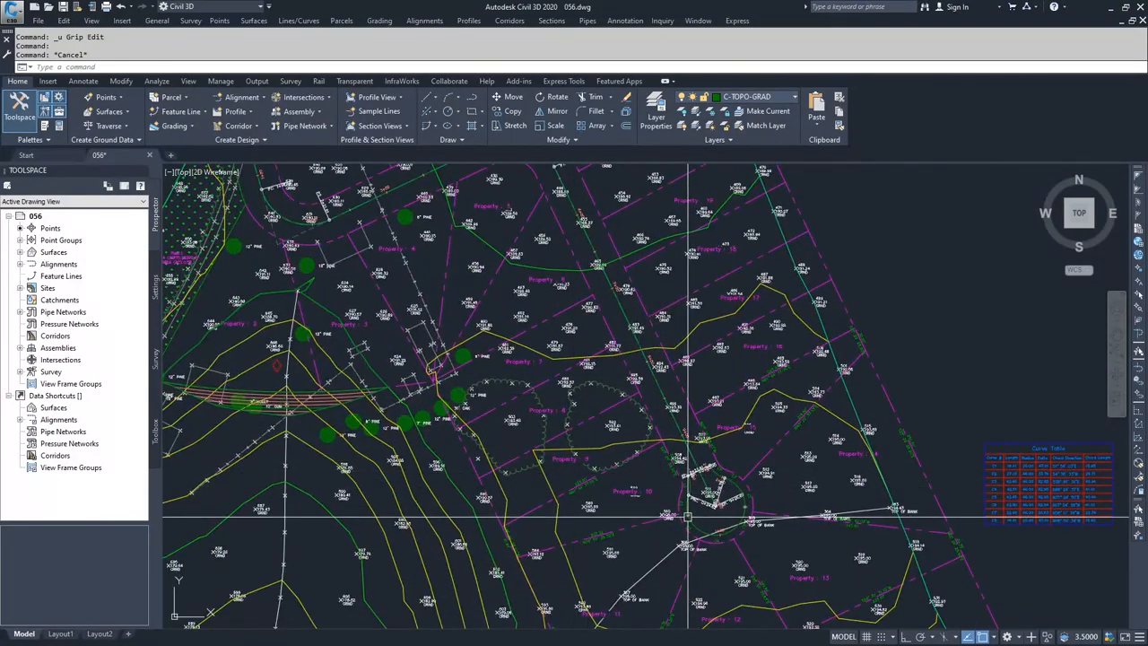